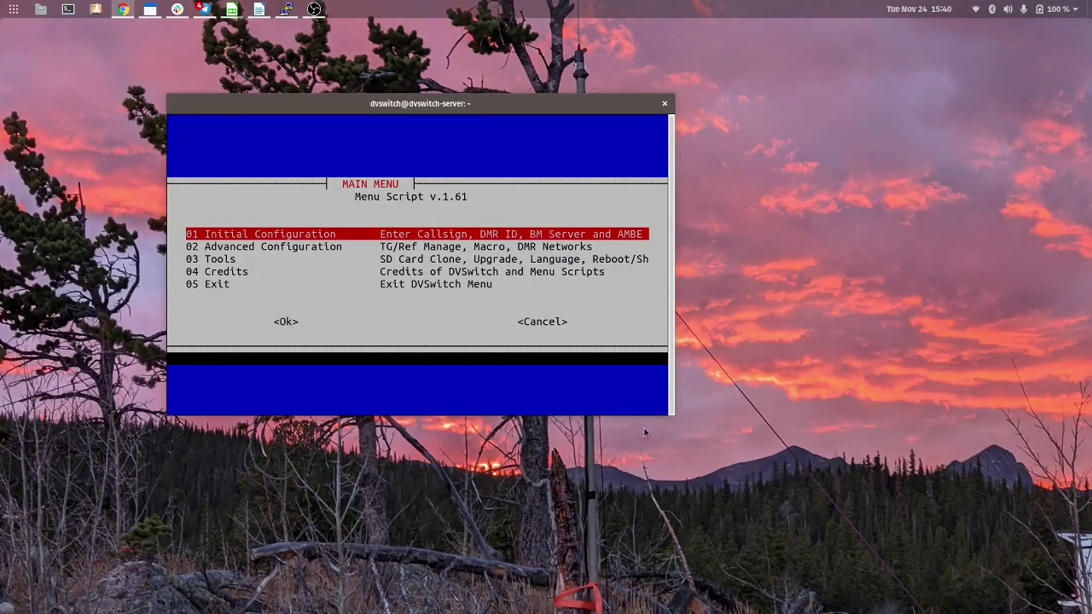
# Open the Additional DMR Networks setup from the Advanced Configuration section
pyautogui.click(346, 386)
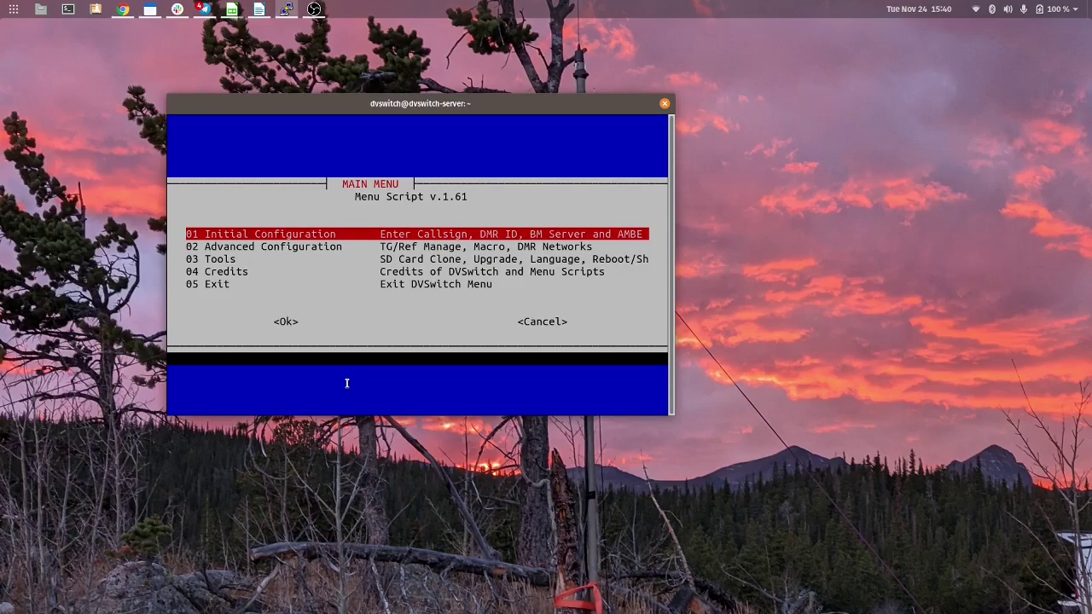
pyautogui.press('Down')
pyautogui.press('Return')
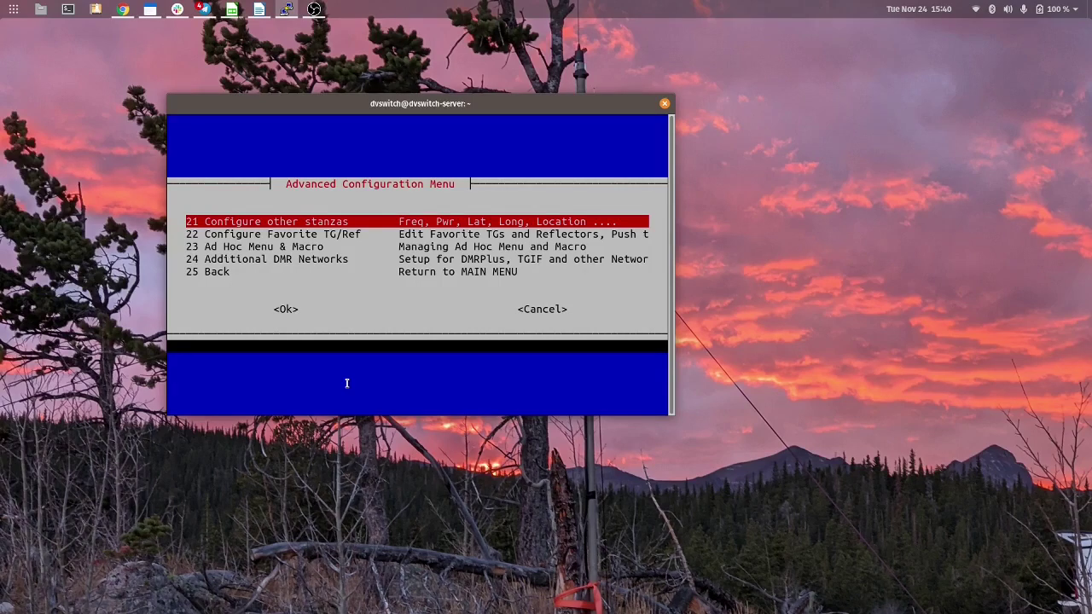
pyautogui.press('Down')
pyautogui.press('Down')
pyautogui.press('Down')
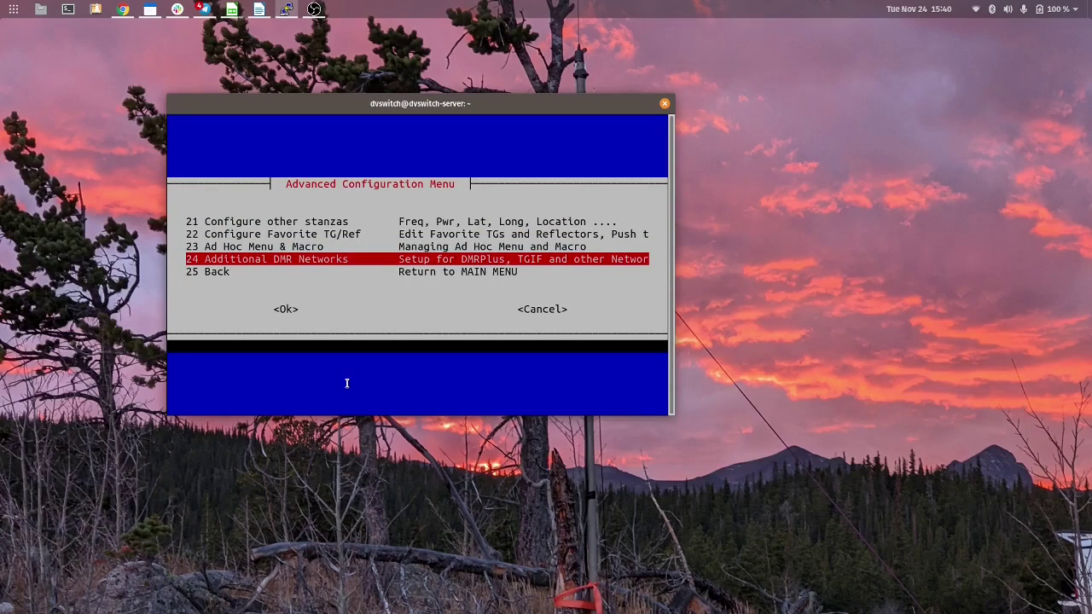
pyautogui.press('Return')
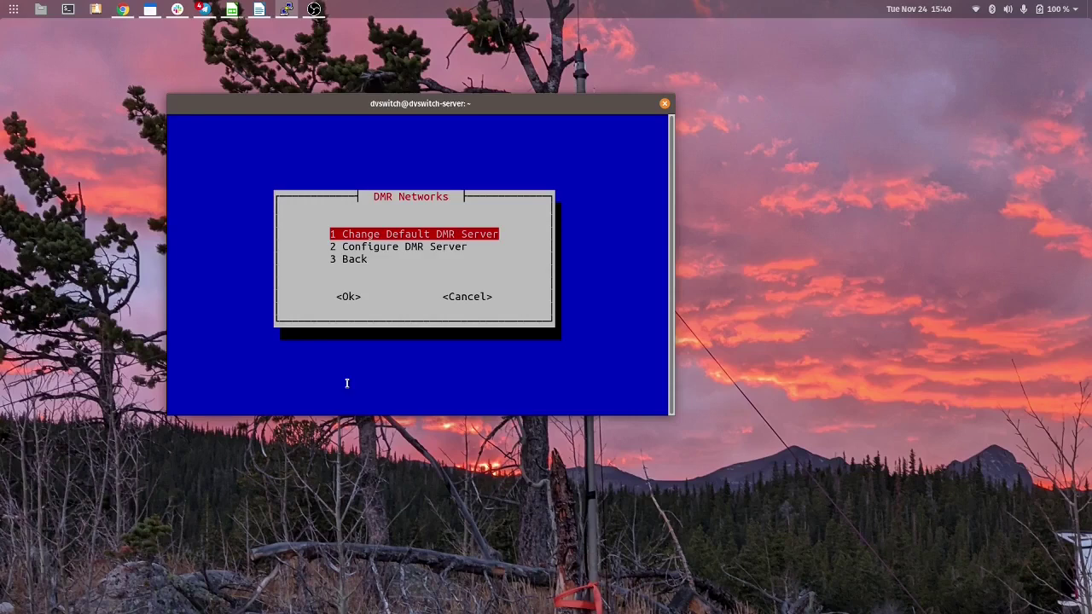
# Open the QRM network's setup for editing in the DMR server configuration
pyautogui.press('Down')
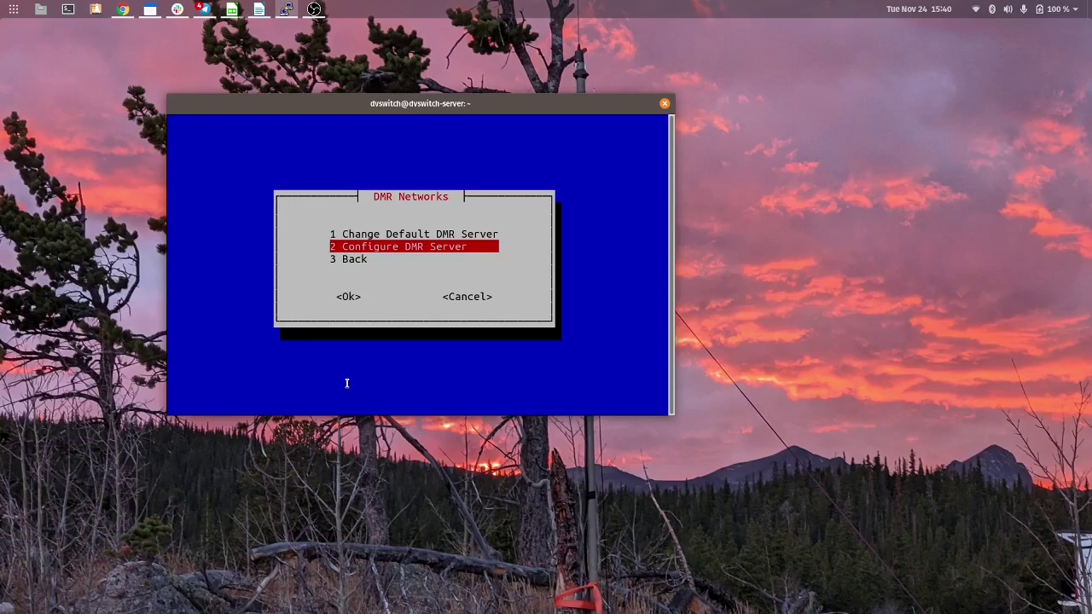
pyautogui.press('Return')
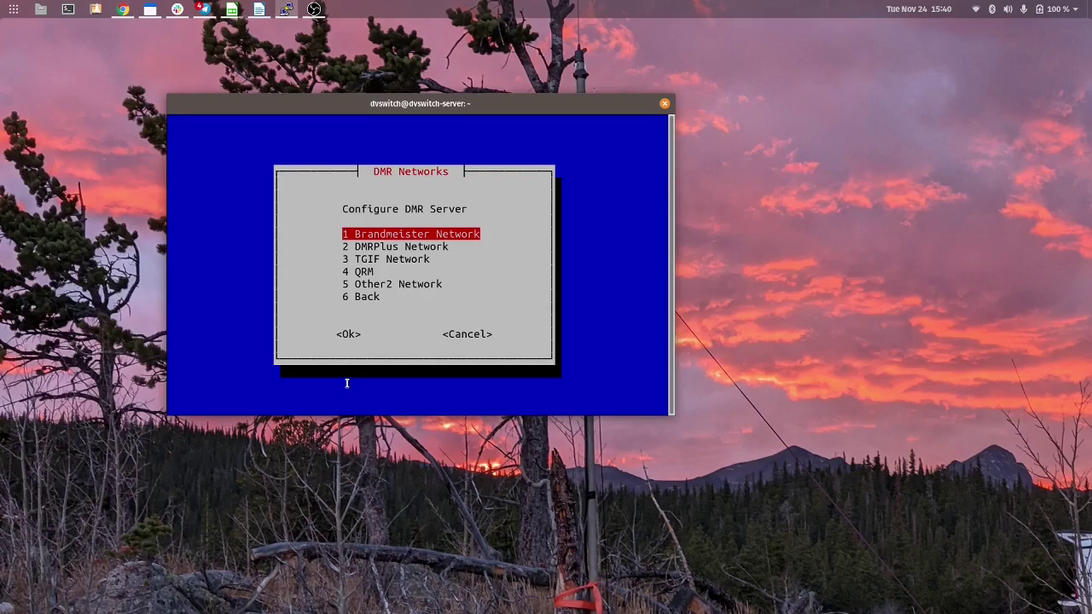
pyautogui.press('Down')
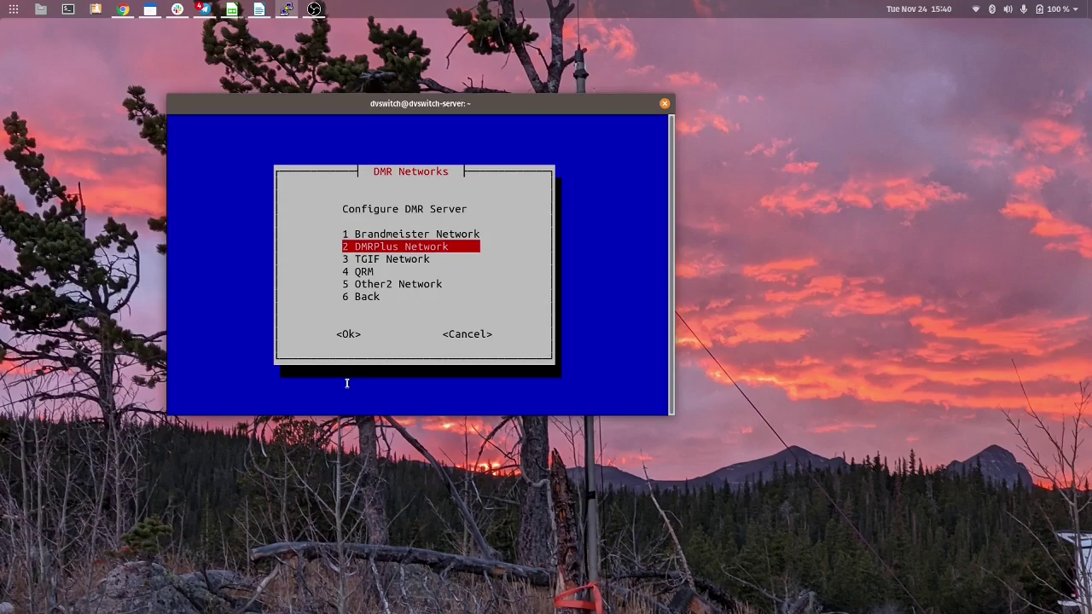
pyautogui.press('Down')
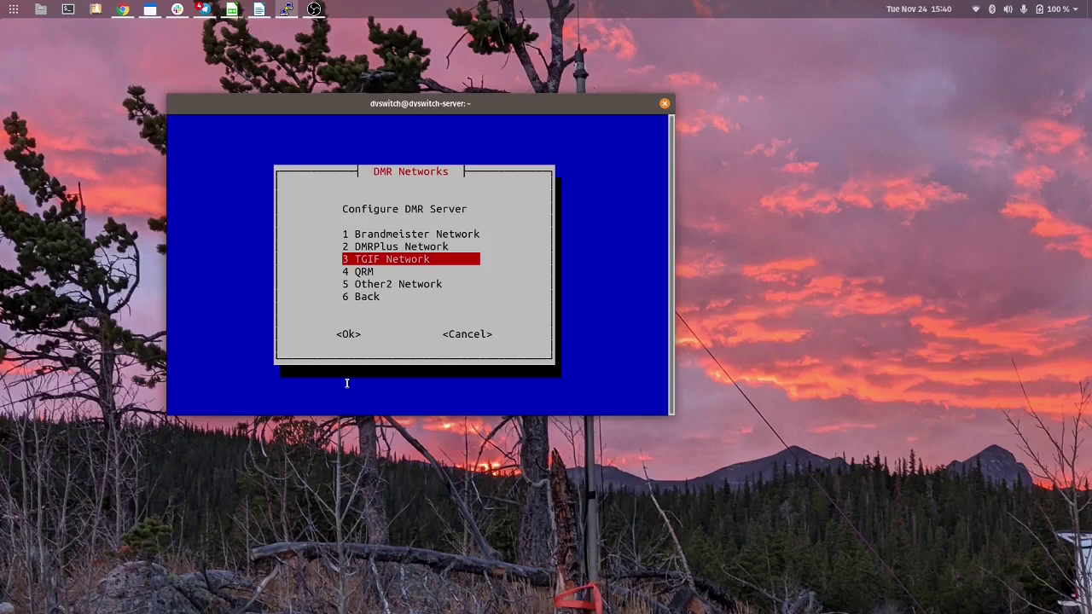
pyautogui.press('Down')
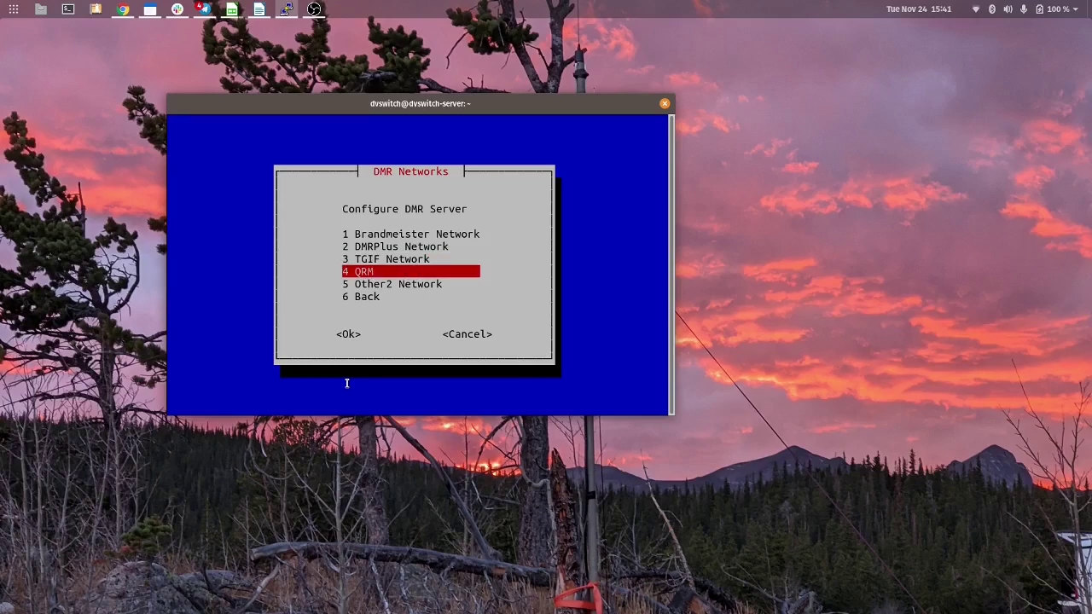
pyautogui.press('Return')
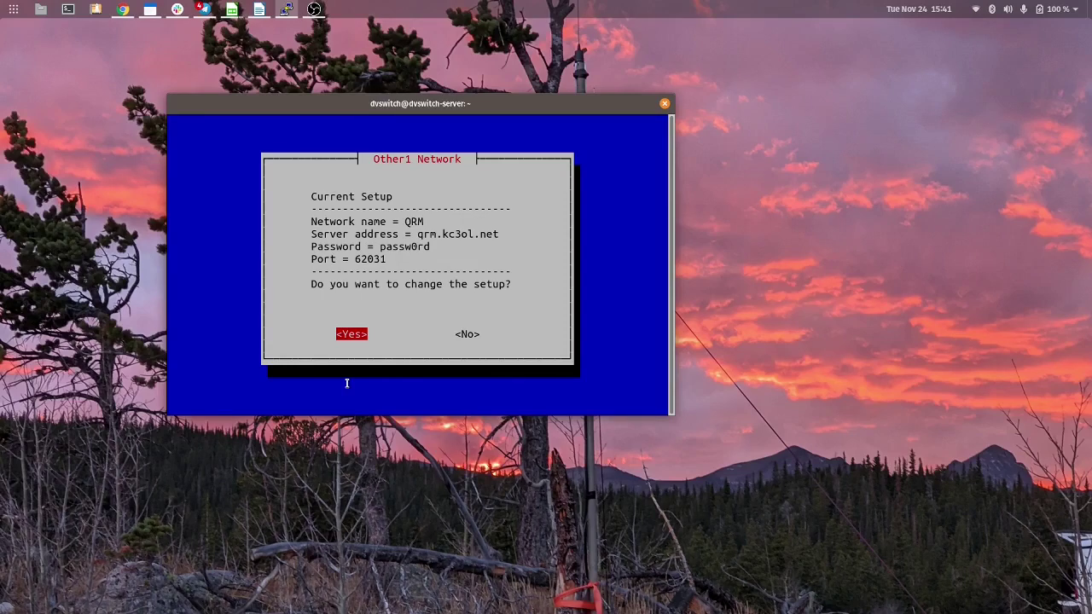
pyautogui.press('Return')
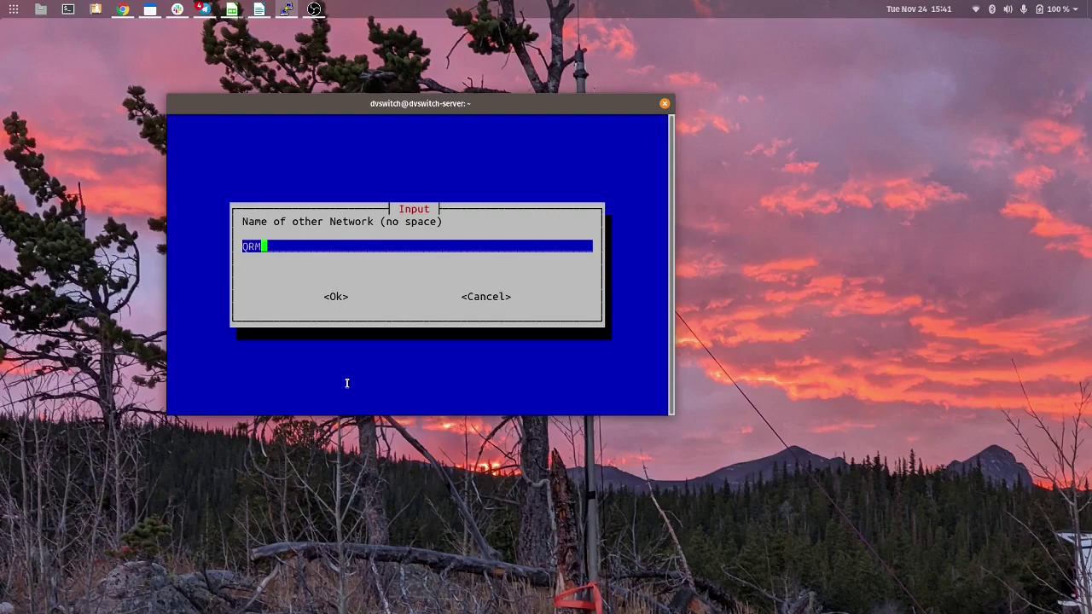
# Accept the network name QRM, server address qrm.kc3ol.net, password and port 62031, and decline making it the default DMR server
pyautogui.press('Return')
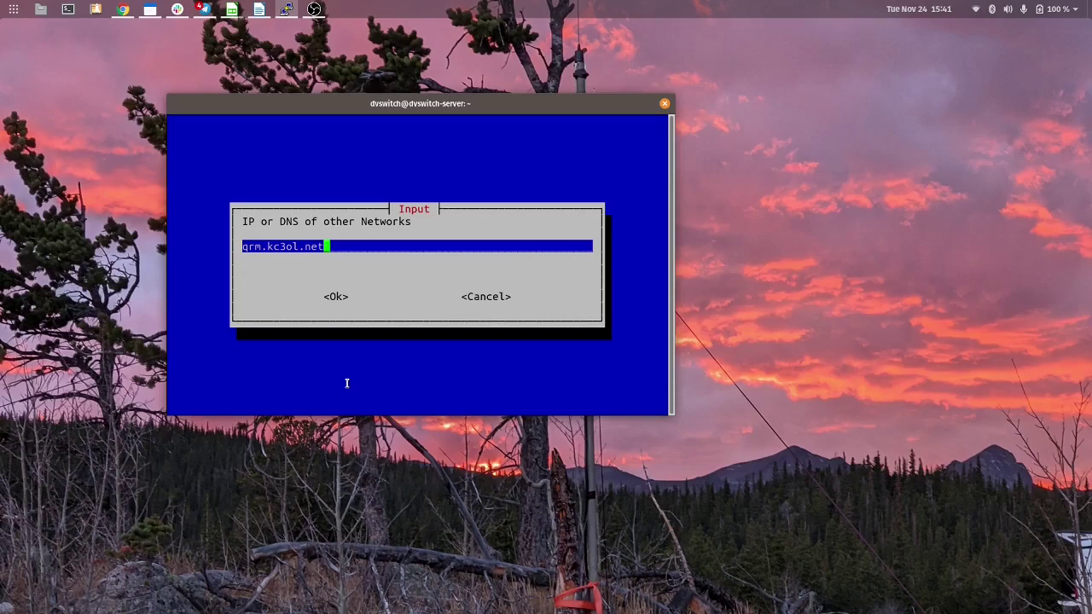
pyautogui.press('Return')
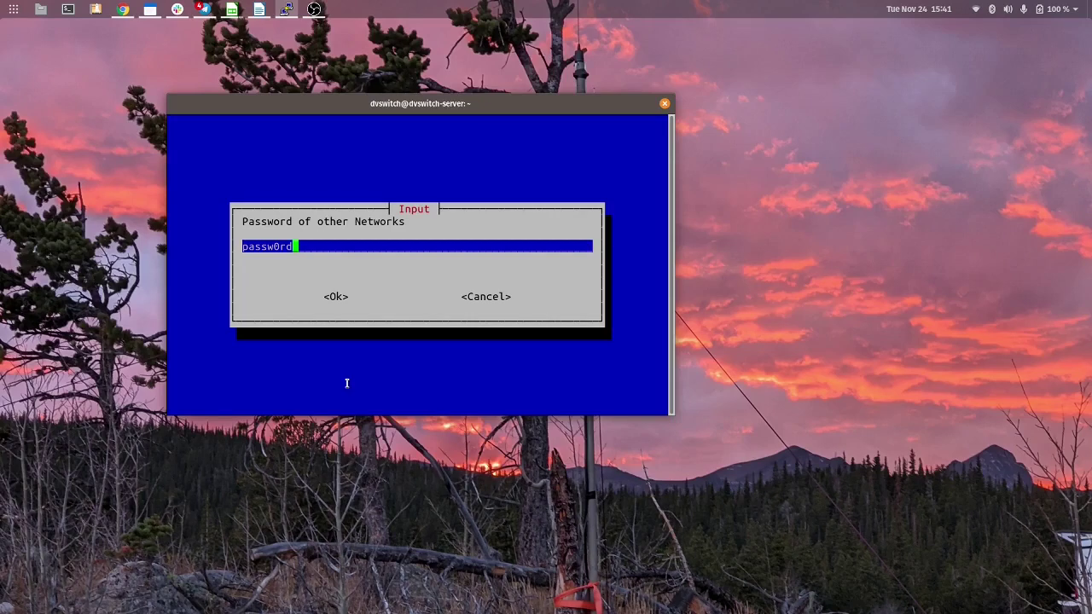
pyautogui.press('Return')
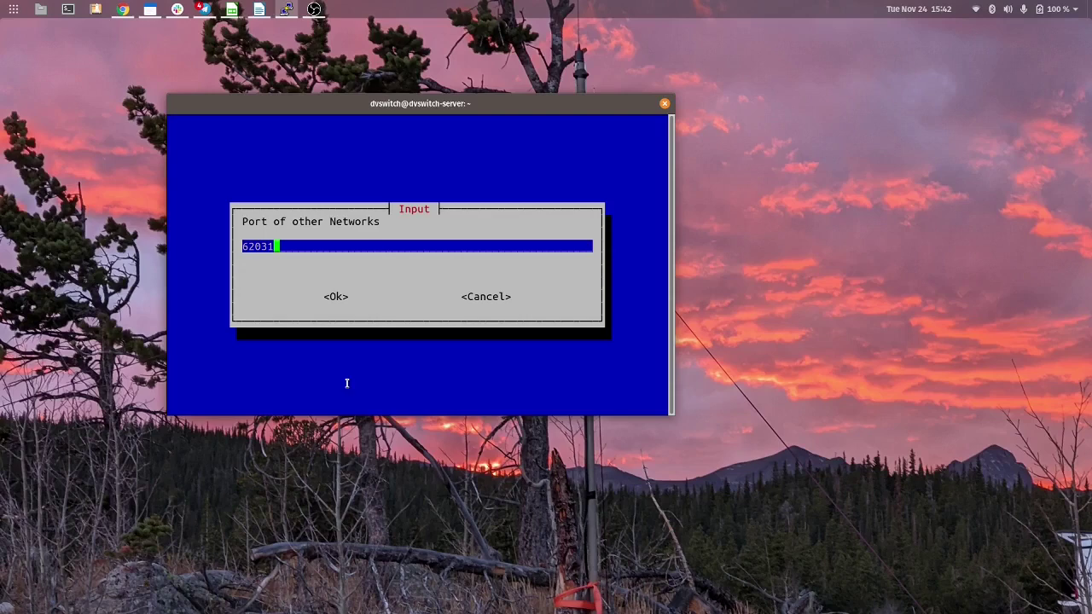
pyautogui.press('Return')
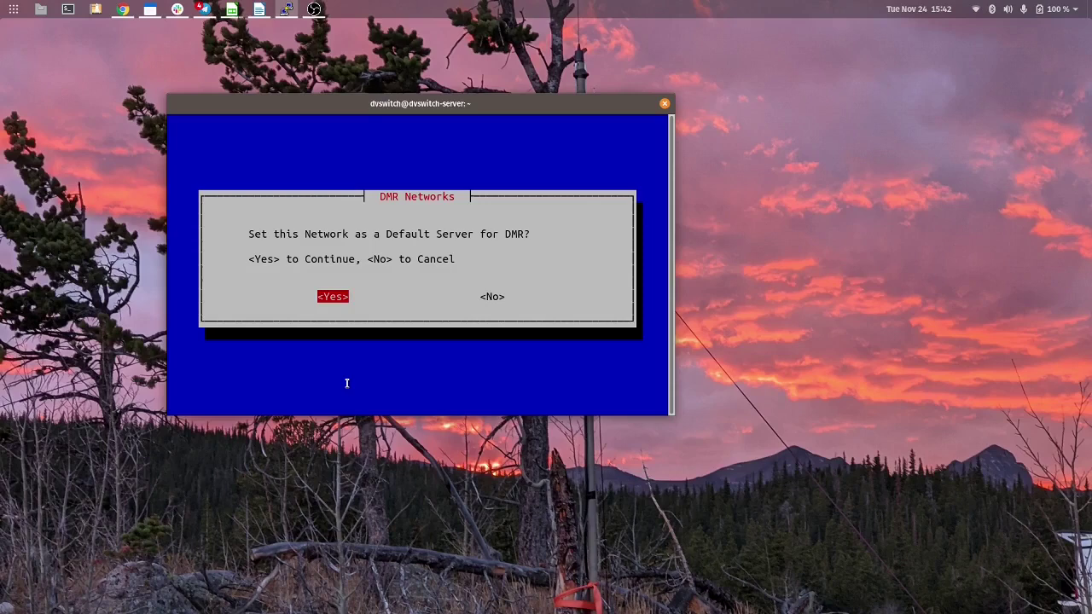
pyautogui.press('Right')
pyautogui.press('Return')
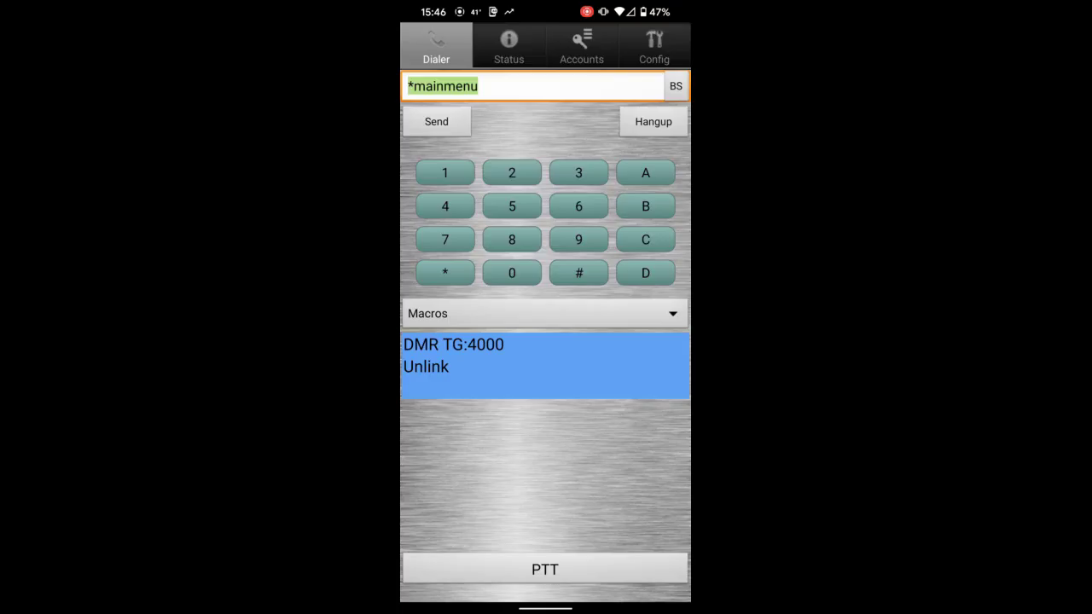
# In the DVSwitch Mobile dialer on the phone, choose QRM from the DMR Server Selection macros
pyautogui.click(452, 270)
pyautogui.click(452, 270)
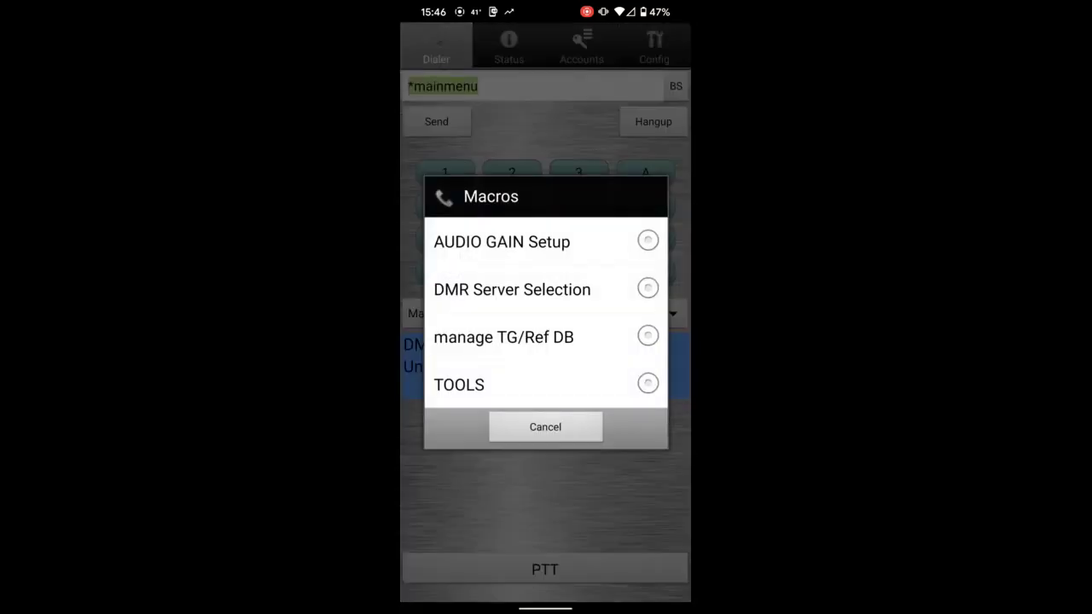
pyautogui.click(512, 289)
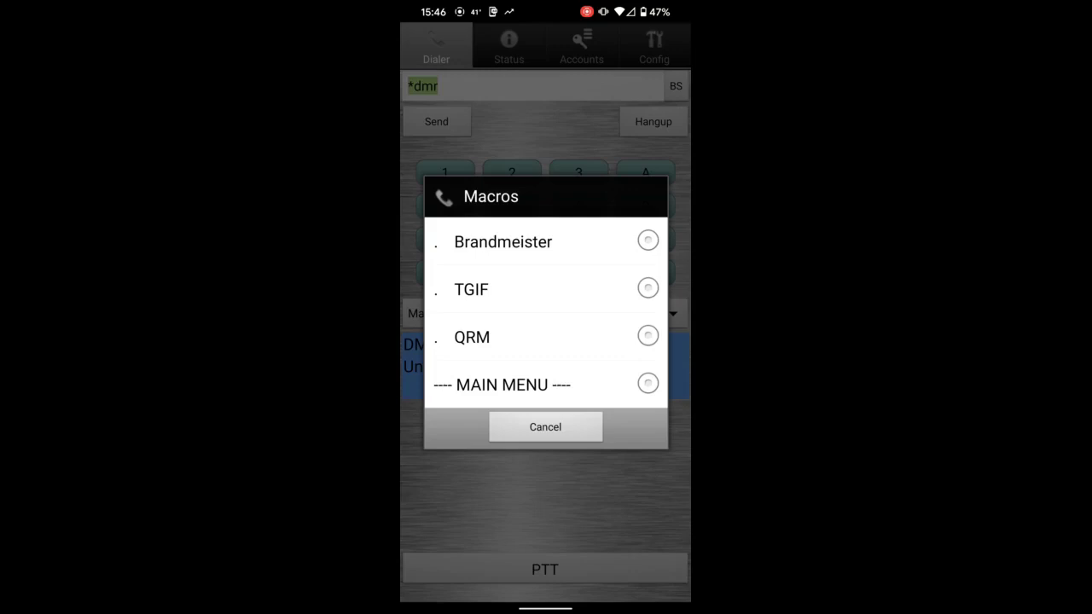
pyautogui.click(650, 331)
pyautogui.click(650, 333)
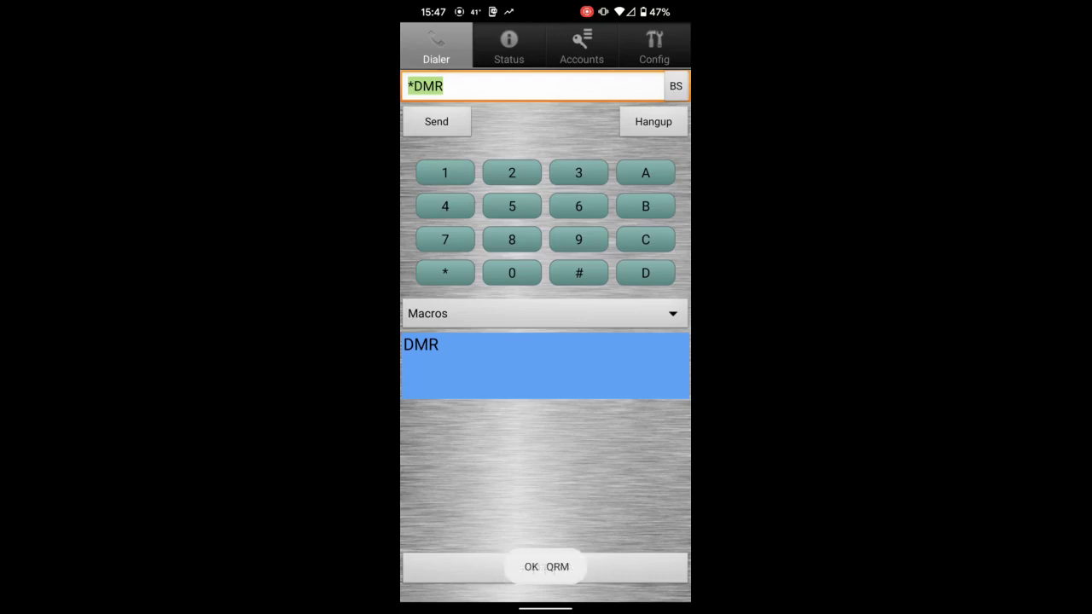
# Enter talkgroup 31535 in the dialer and send it
pyautogui.click(592, 173)
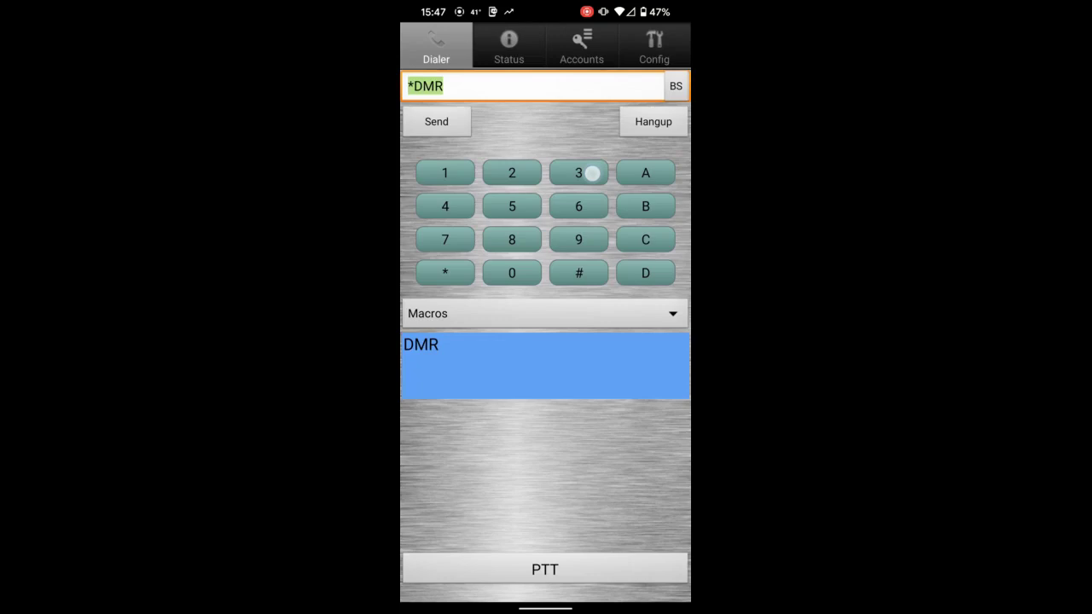
pyautogui.click(592, 173)
pyautogui.click(471, 171)
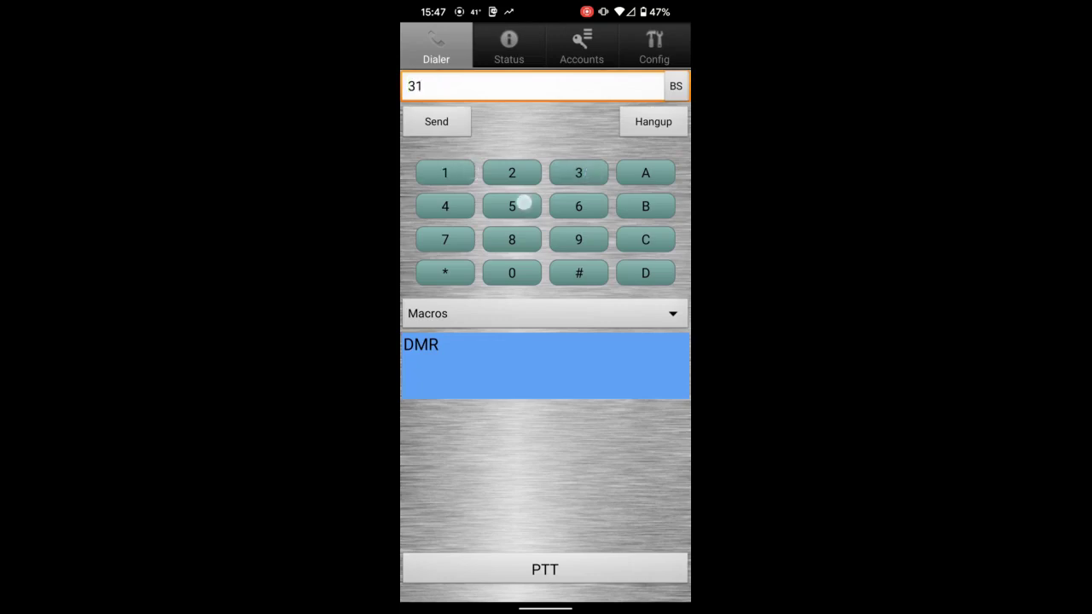
pyautogui.click(522, 203)
pyautogui.click(587, 173)
pyautogui.click(530, 203)
pyautogui.click(458, 122)
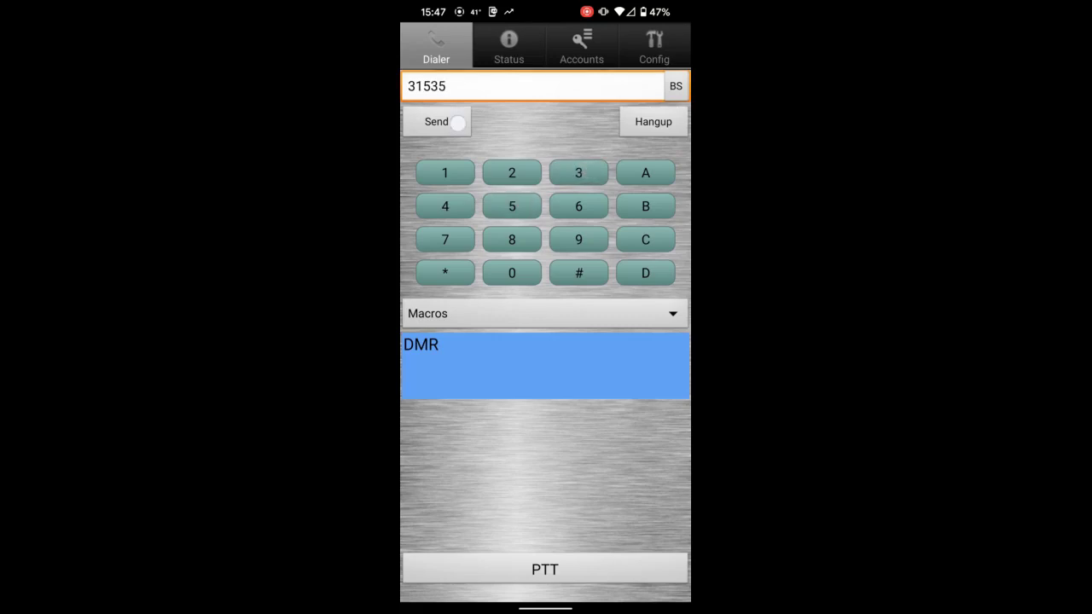